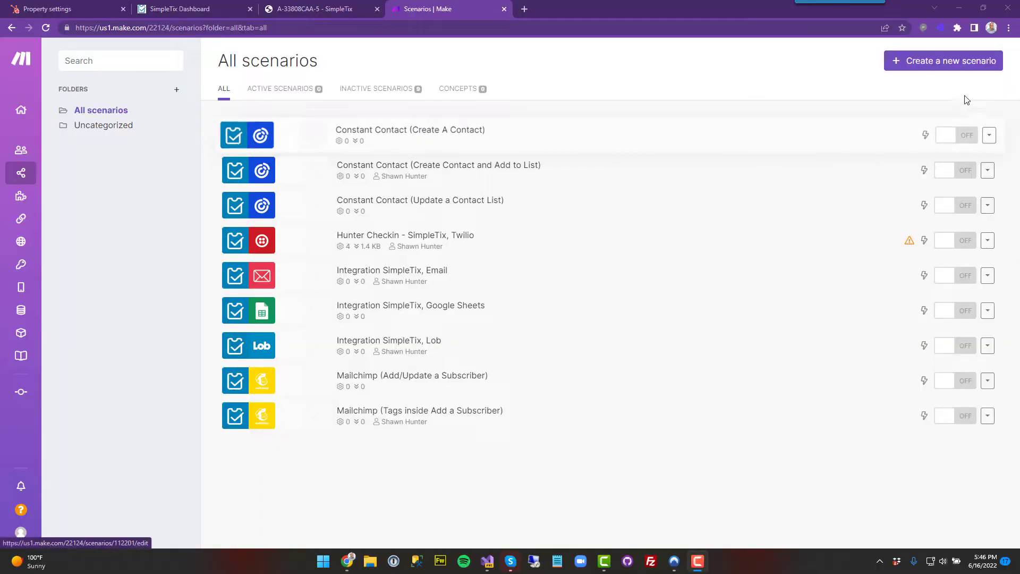
Create a new scenario that starts with the SimpleTix Watch Attendees Check-In trigger.
left_click(960, 67)
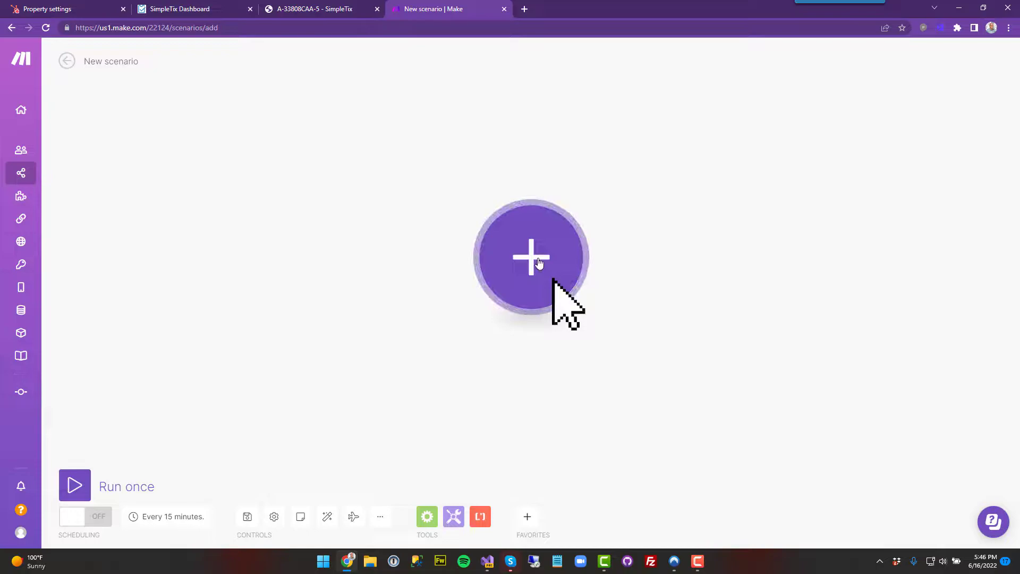
left_click(553, 281)
scroll(714, 334, "down", 8)
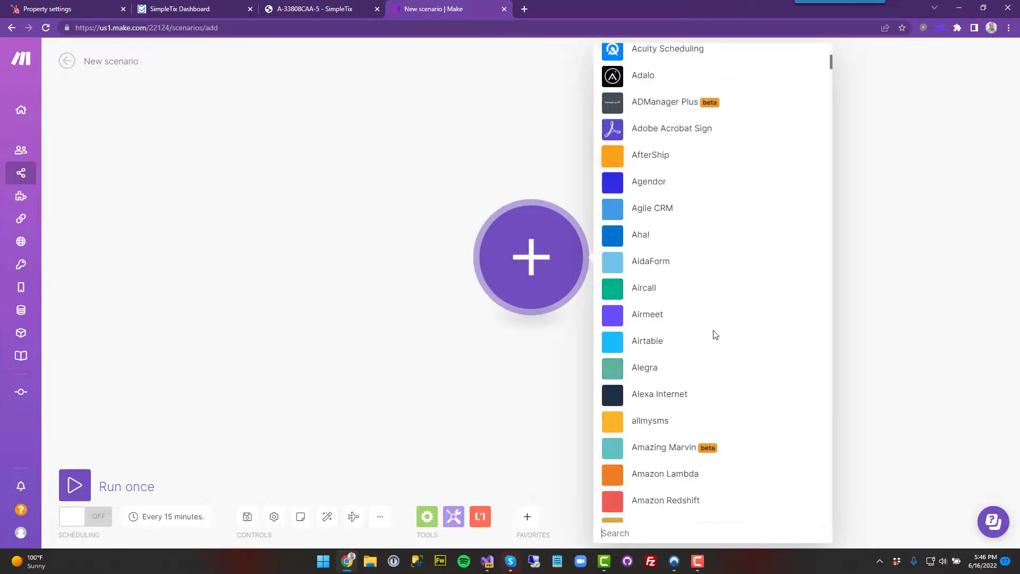
left_click(628, 533)
type("simpletix")
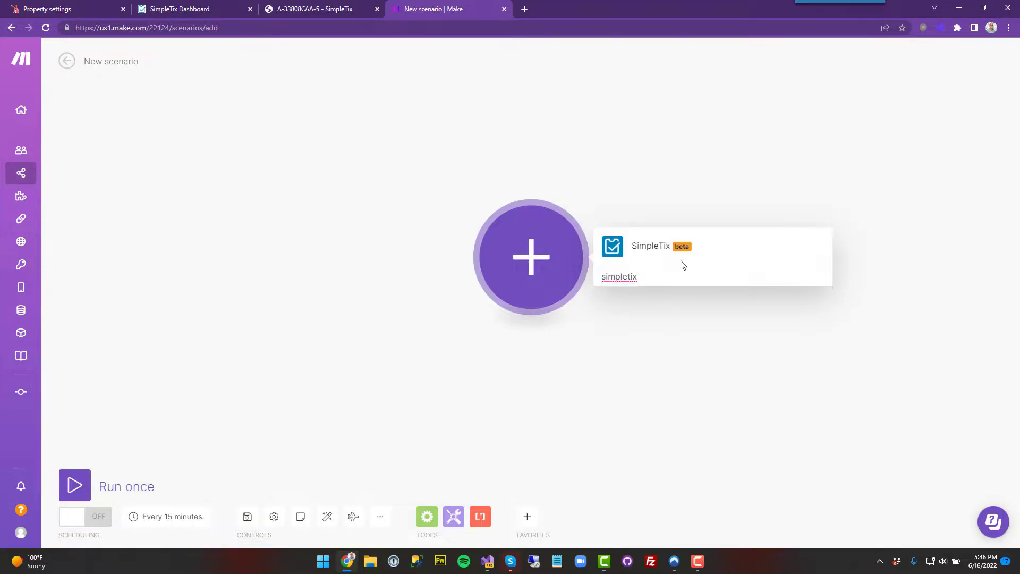
left_click(654, 247)
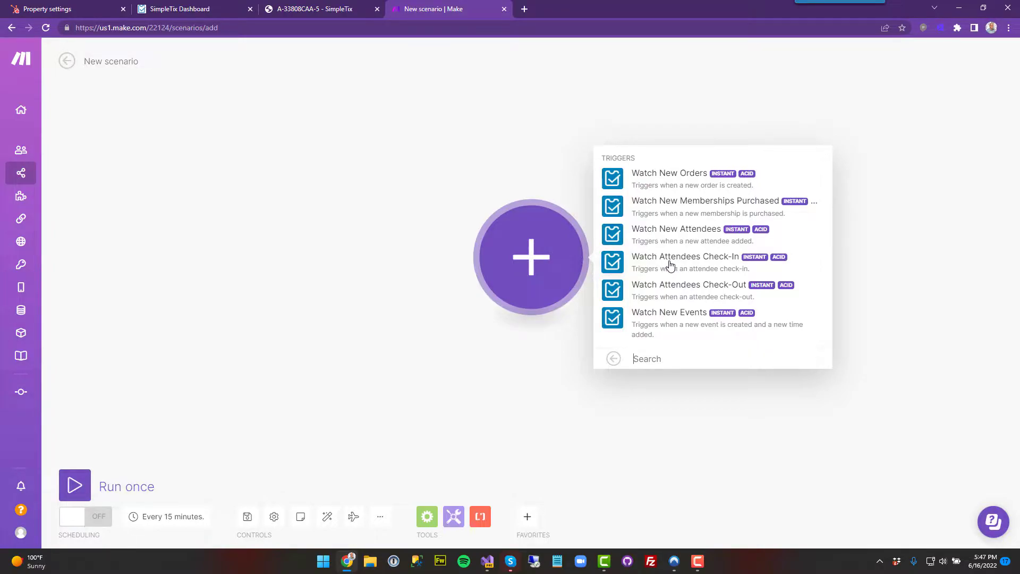
left_click(671, 265)
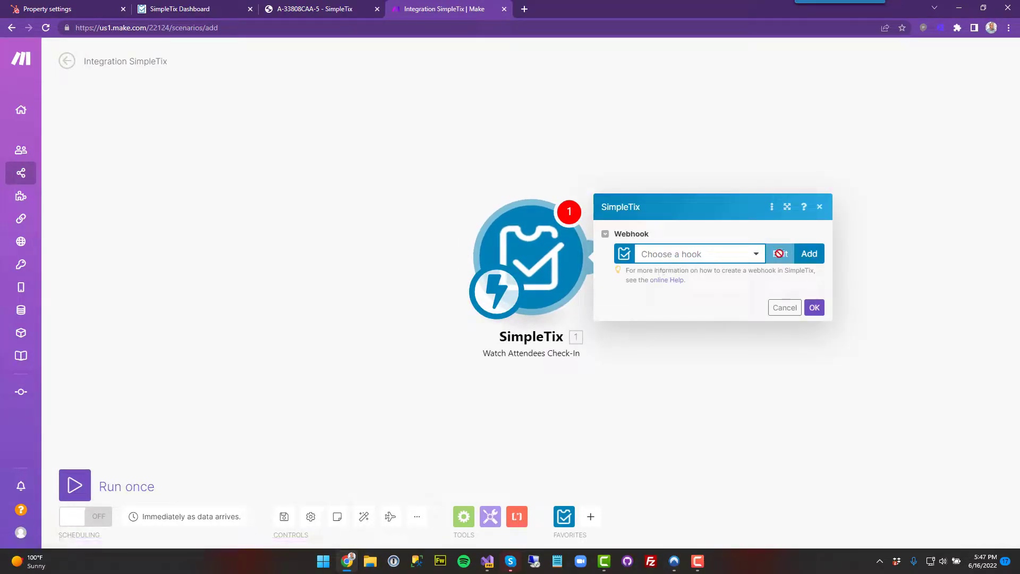
Start a new webhook for the trigger and name it "AshevilleZoo Attendee Check-In webhook".
left_click(809, 254)
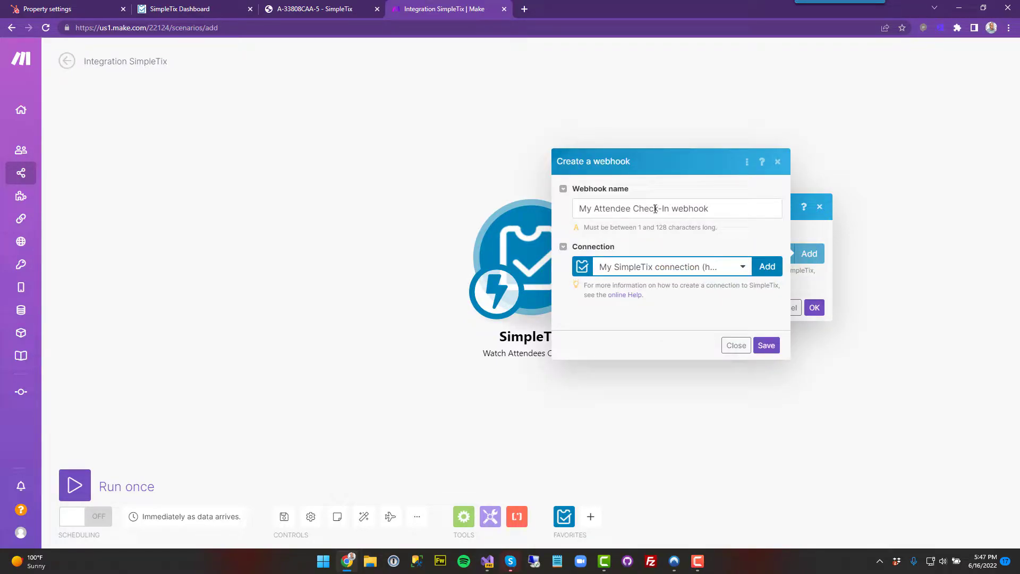
double_click(590, 209)
type("Ashevi")
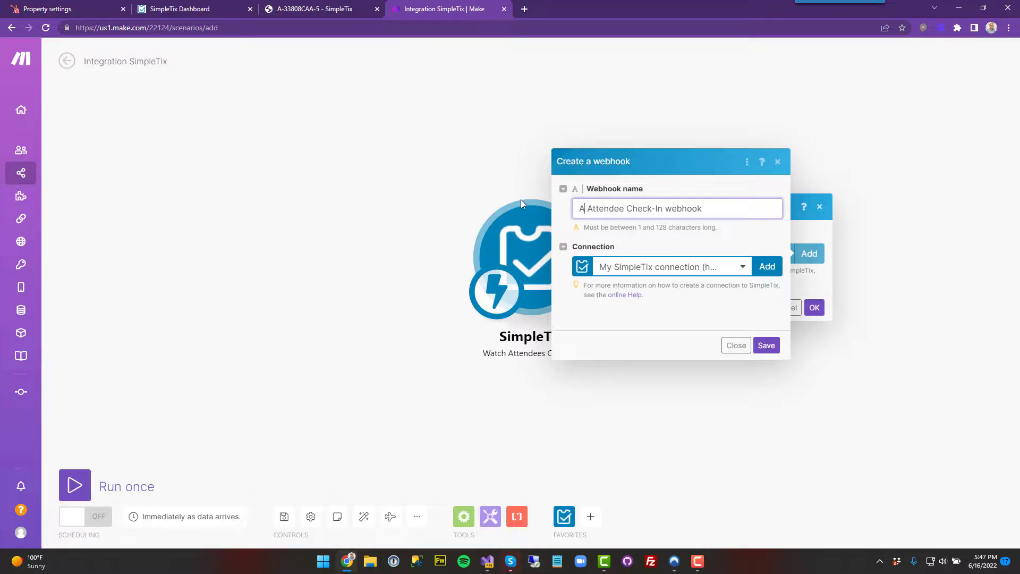
type("lle")
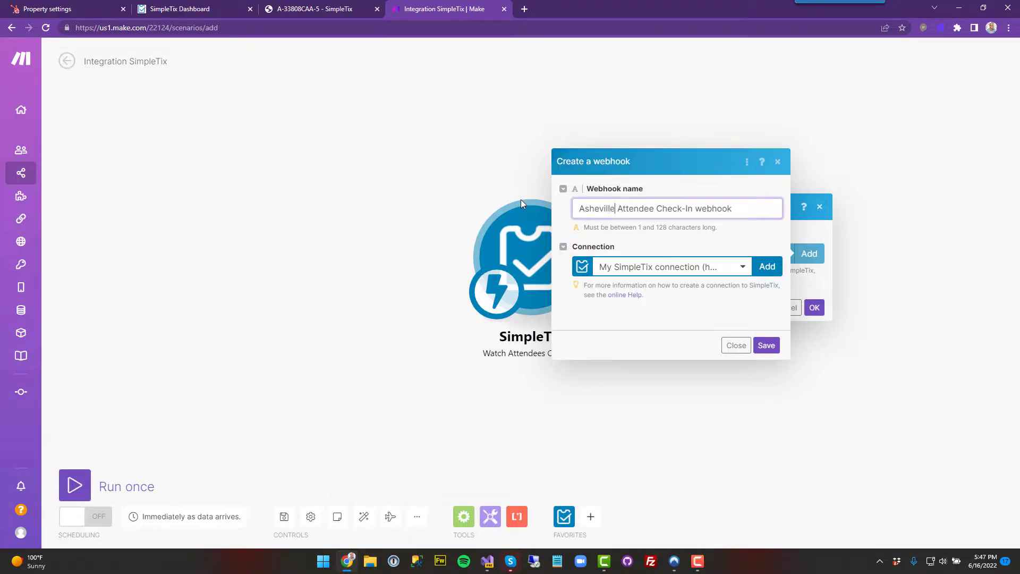
type("Zoo")
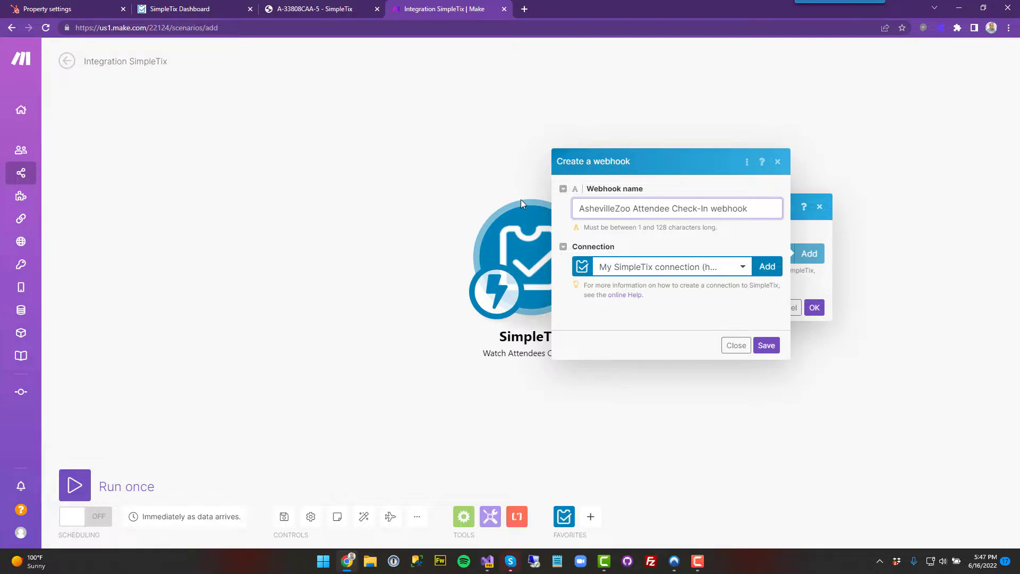
Add a connection for the webhook, name it "AshevilleZoo SimpleTix connection" and save it.
left_click(768, 267)
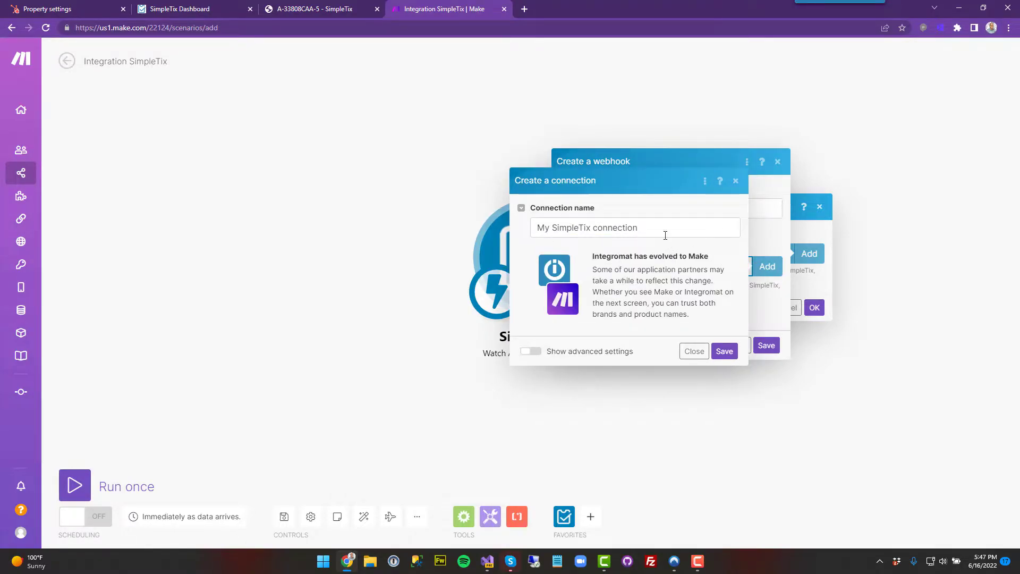
double_click(552, 229)
type("Asheville")
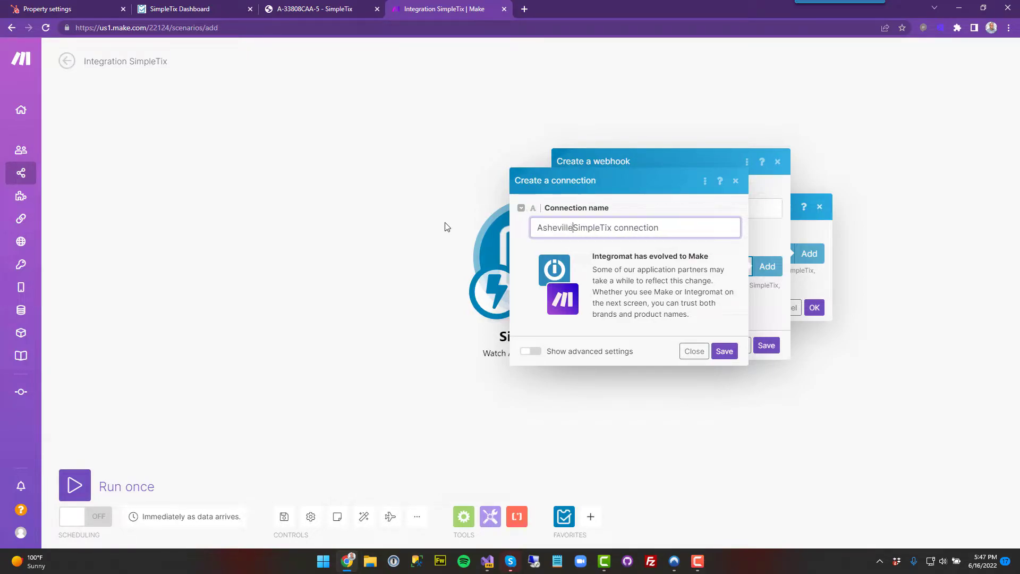
type("Zoo")
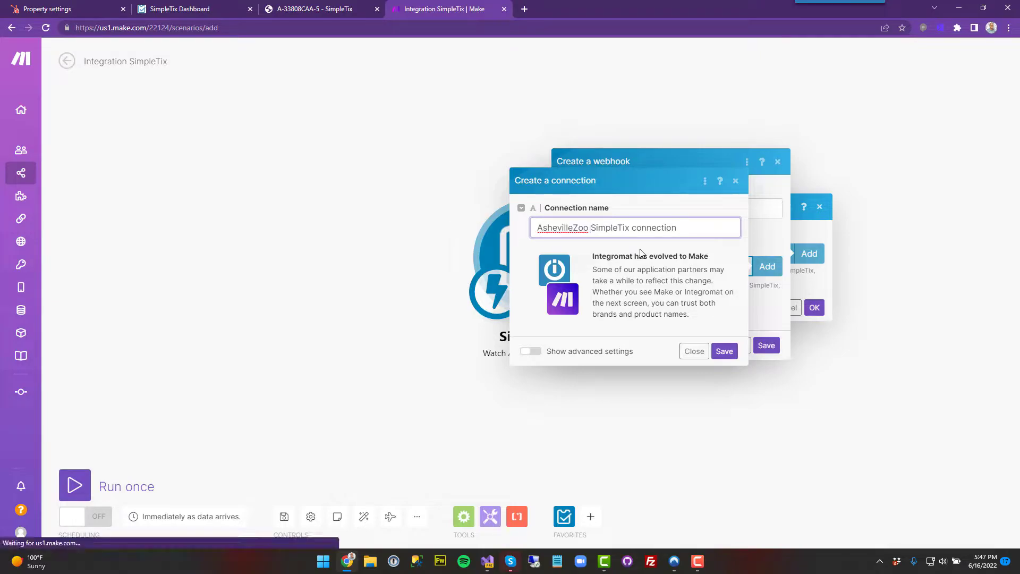
left_click(725, 351)
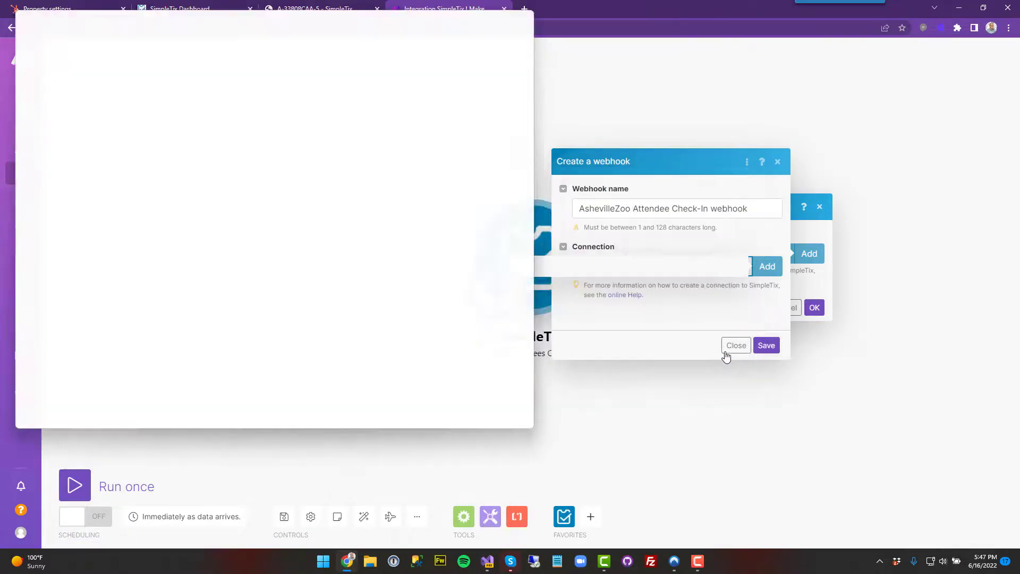
Sign in and authorize access to AshevilleZoo.simpletix.com, and save the webhook in the SimpleTix trigger.
left_click_drag(308, 11, 401, 39)
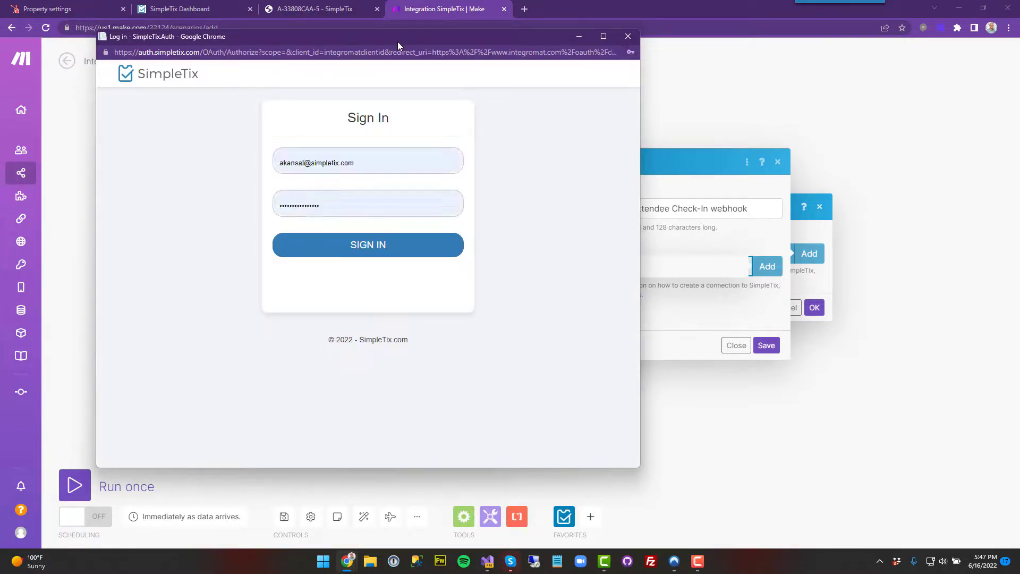
left_click(355, 254)
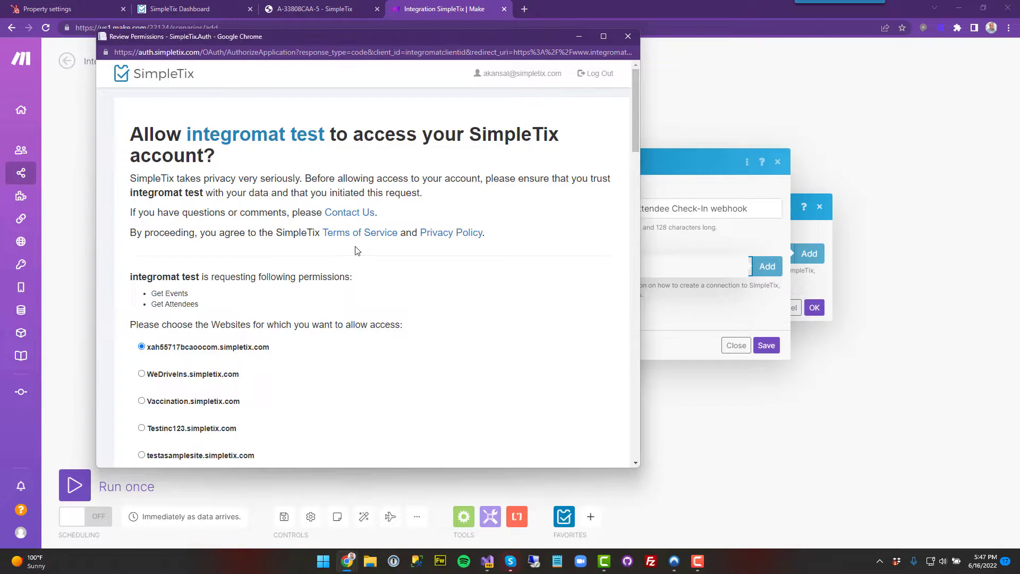
scroll(343, 259, "down", 10)
scroll(343, 259, "down", 10)
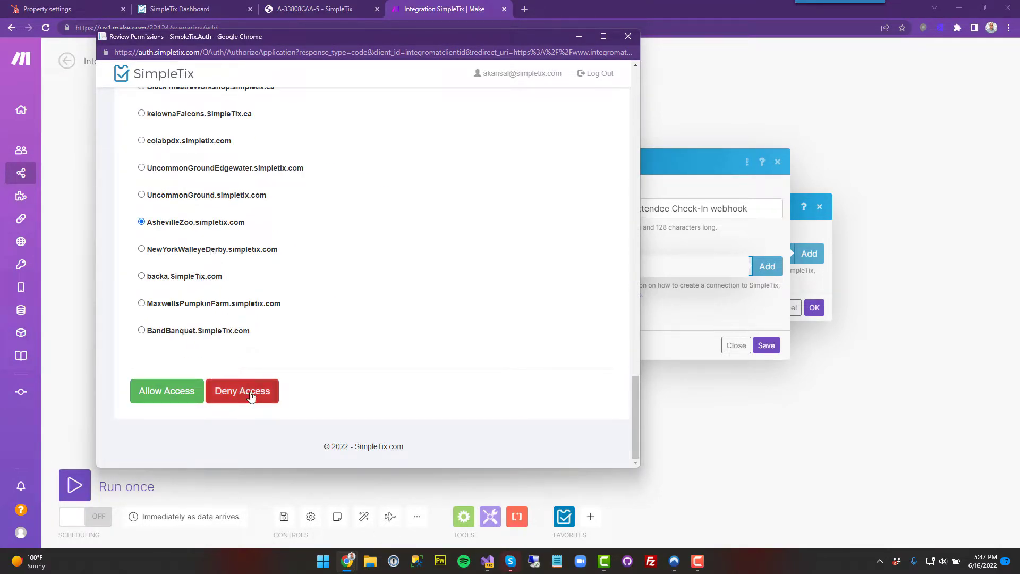
left_click(171, 394)
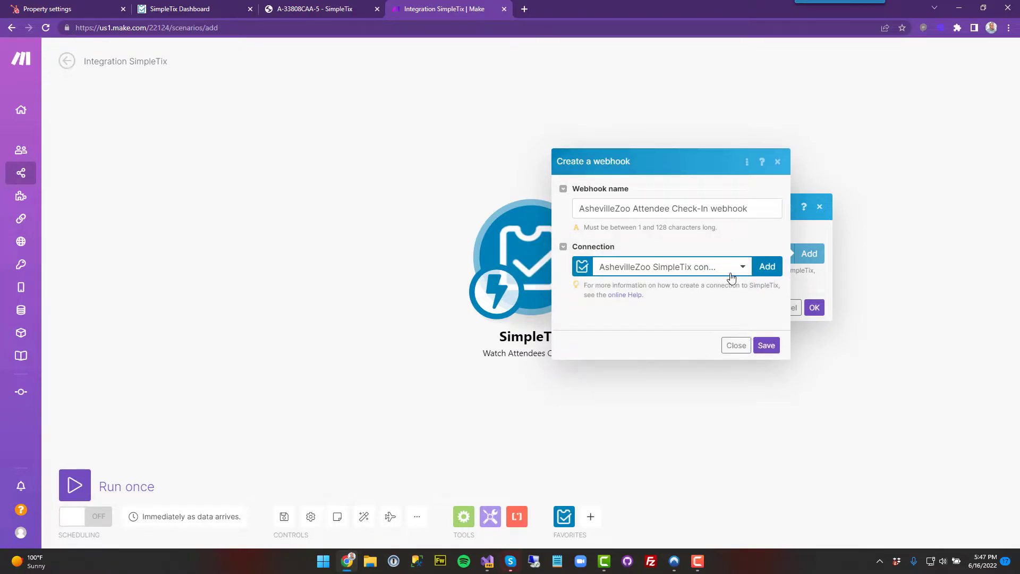
left_click(766, 351)
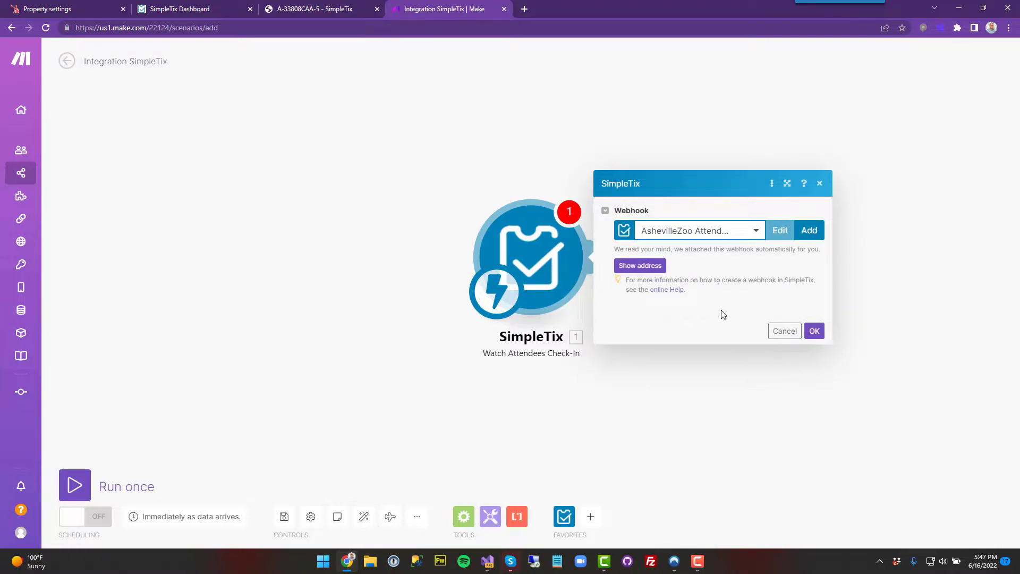
left_click(814, 332)
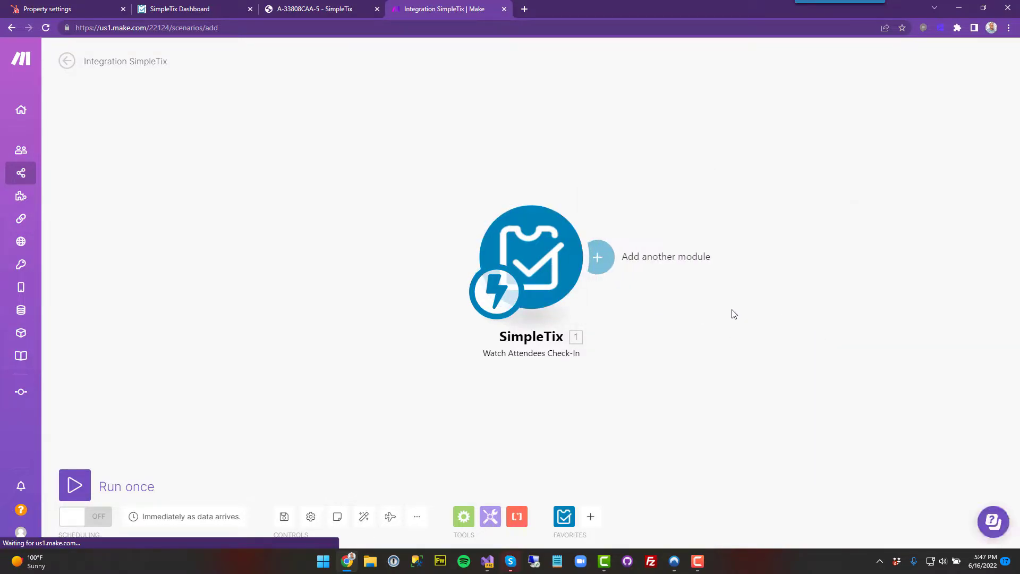
Add a Twilio Create a Message module after the SimpleTix trigger.
left_click(608, 259)
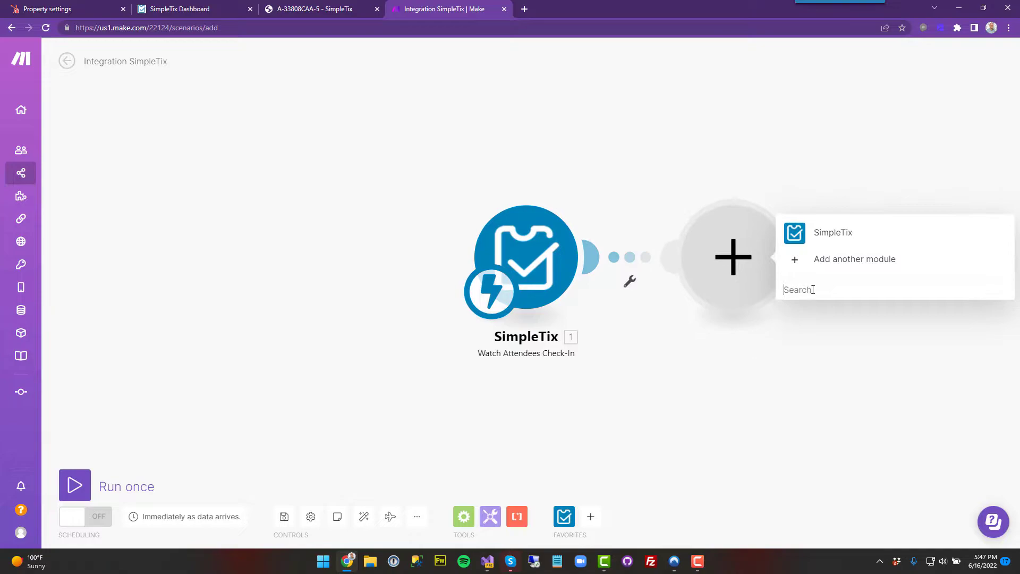
type("twil")
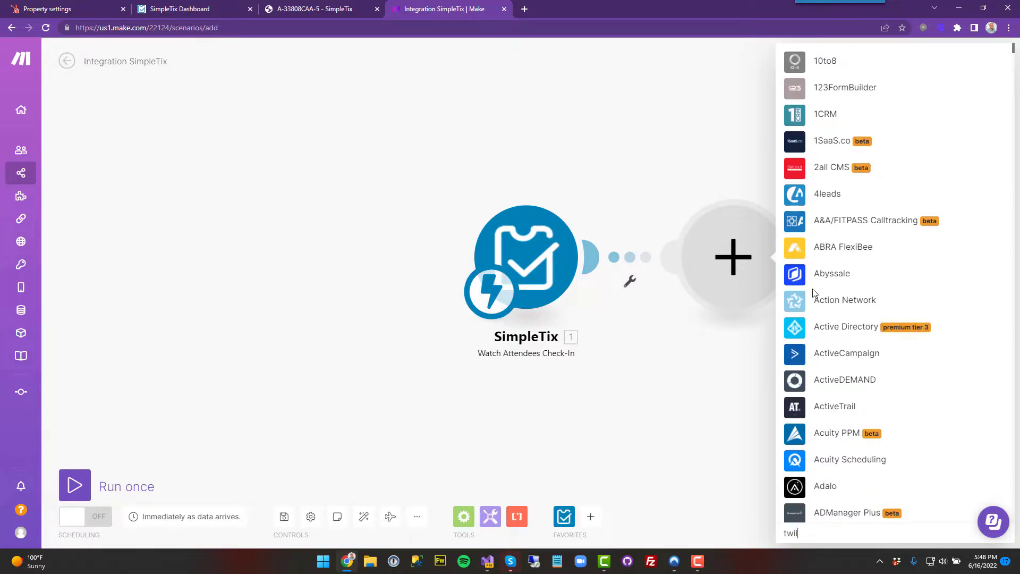
key("BackSpace")
key("BackSpace")
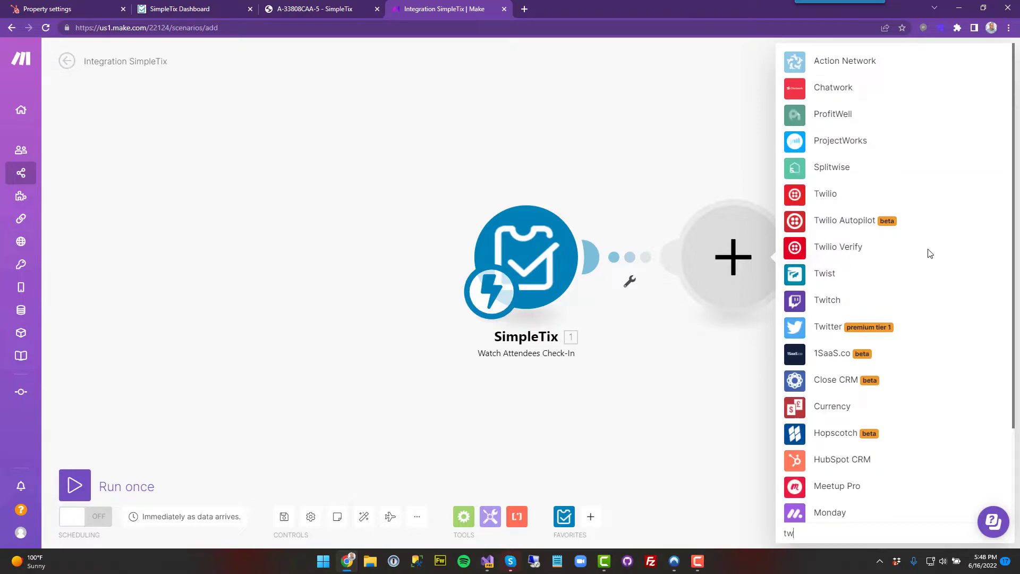
left_click(823, 194)
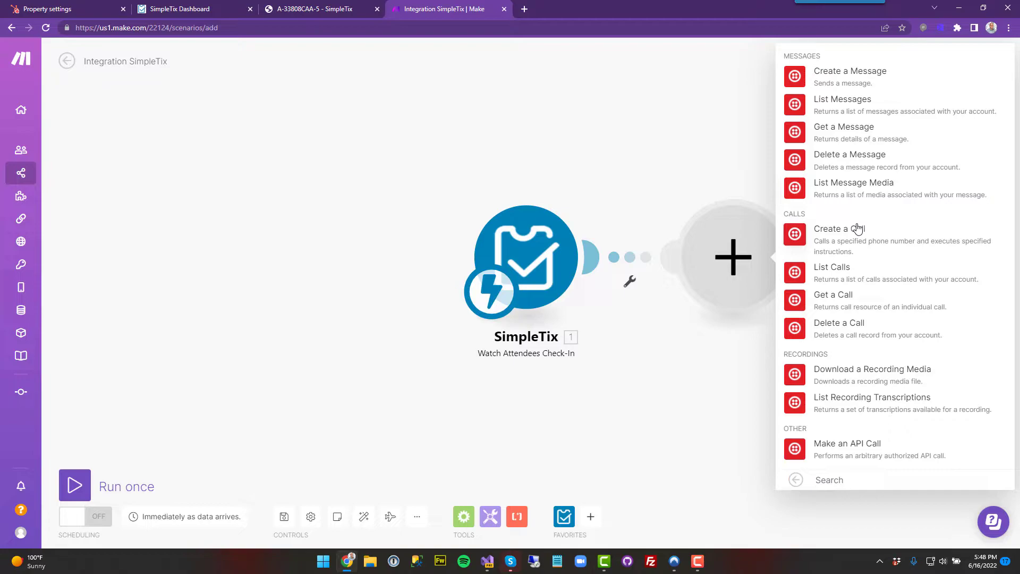
left_click(851, 74)
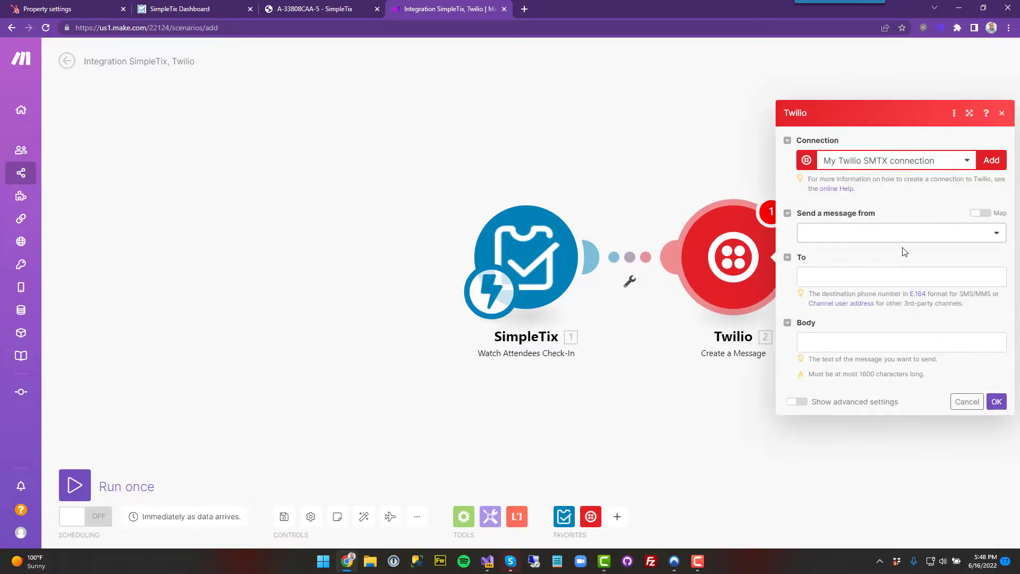
Set the Twilio message to be sent from a phone number and choose the second listed sender number.
left_click(878, 235)
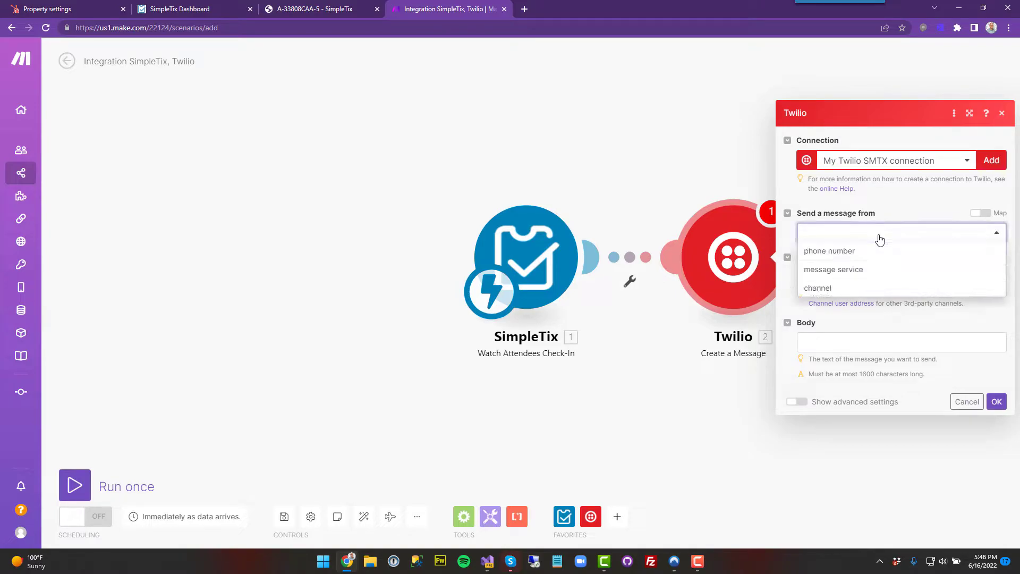
left_click(860, 251)
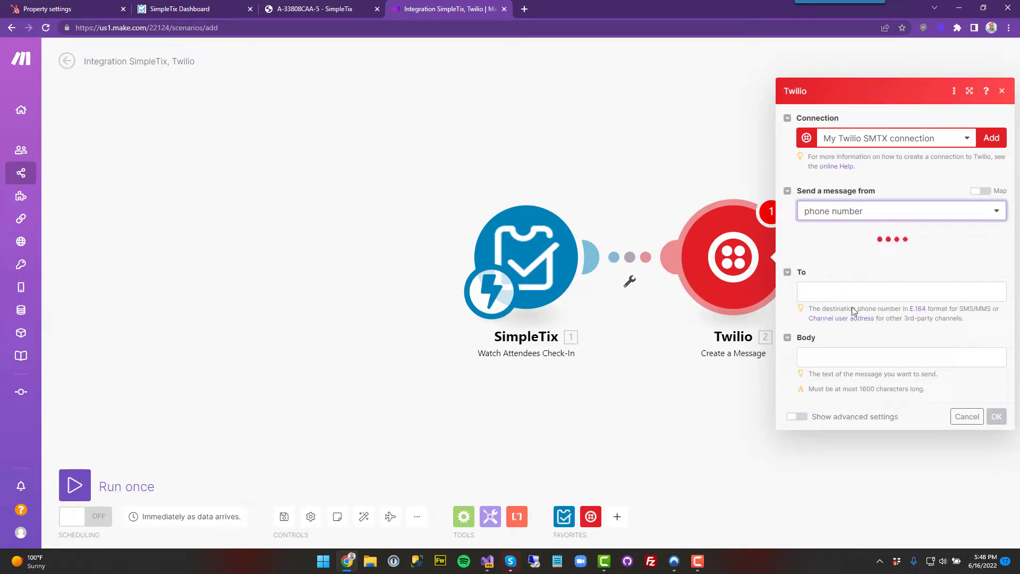
left_click(857, 258)
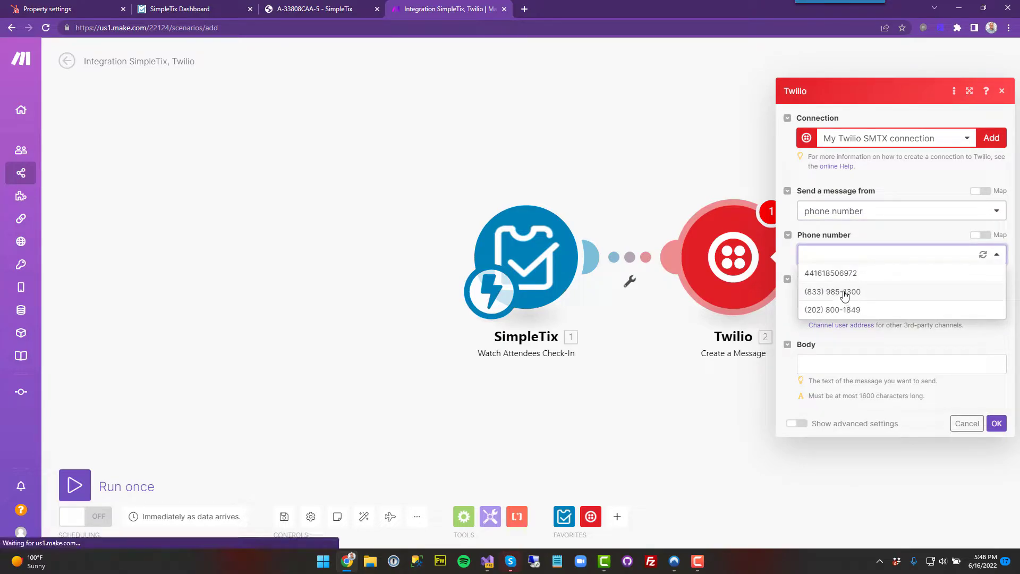
left_click(845, 294)
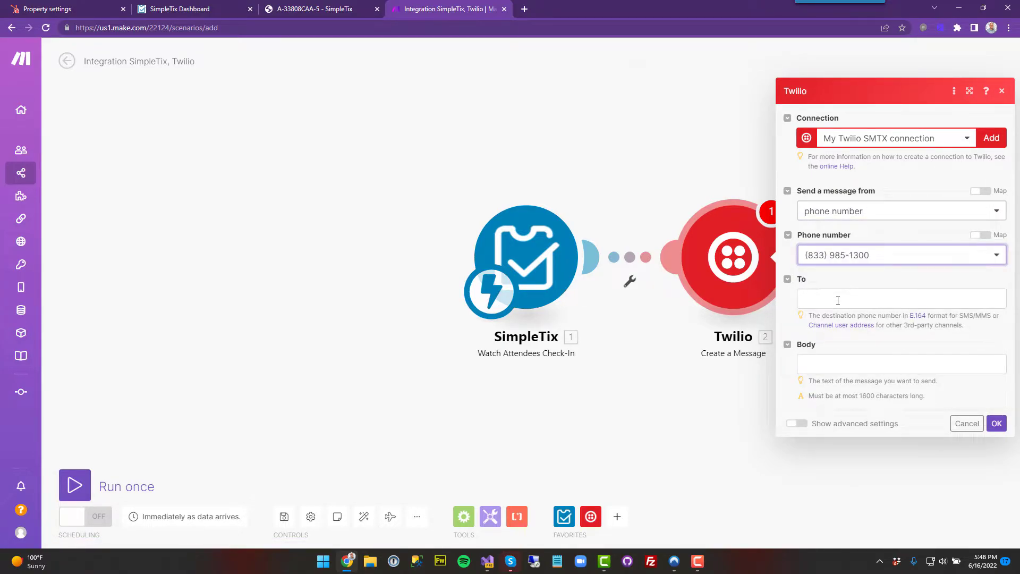
Map the message's To field to the Phone value from the SimpleTix check-in trigger.
left_click(838, 301)
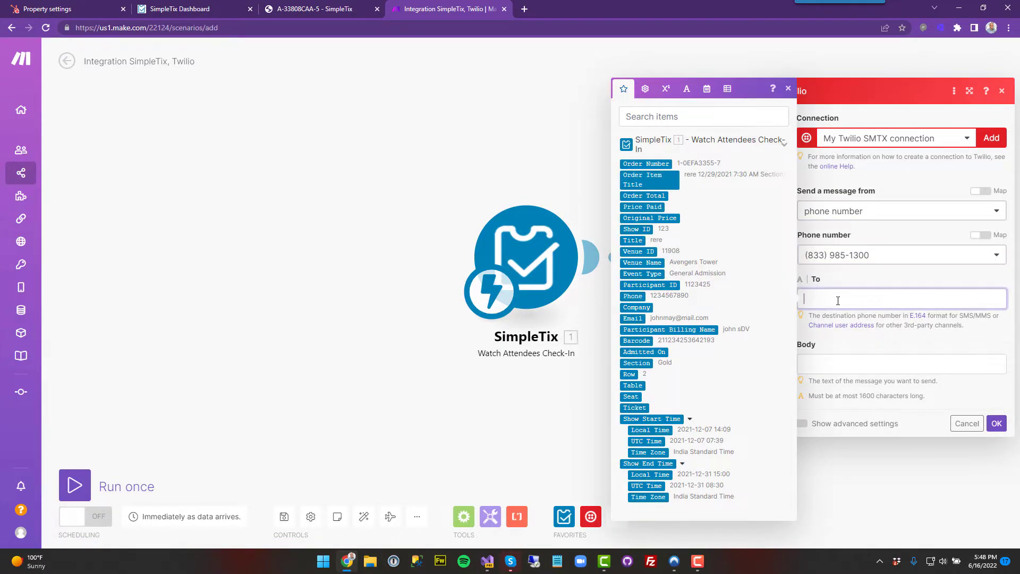
left_click(632, 296)
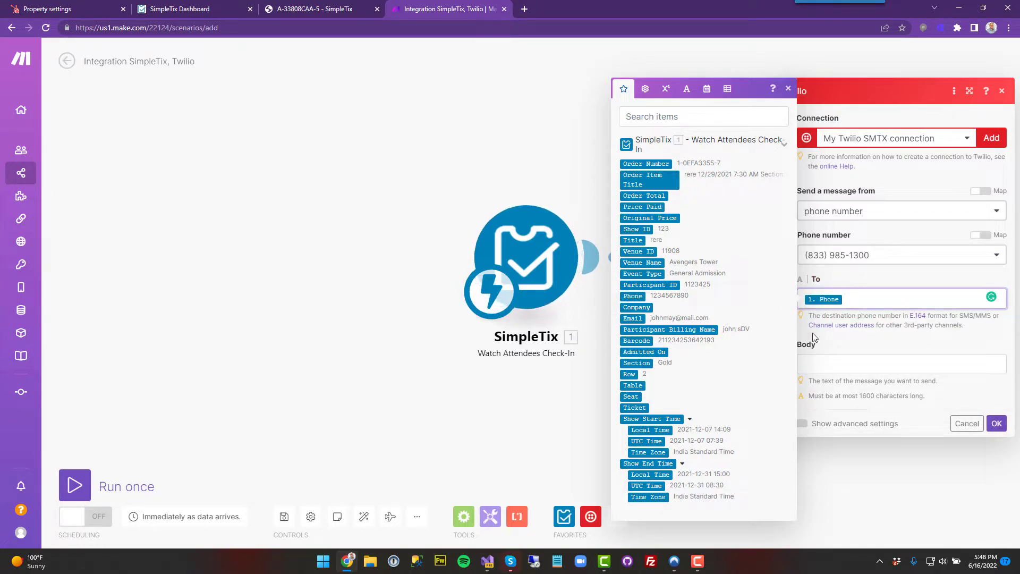
left_click(840, 338)
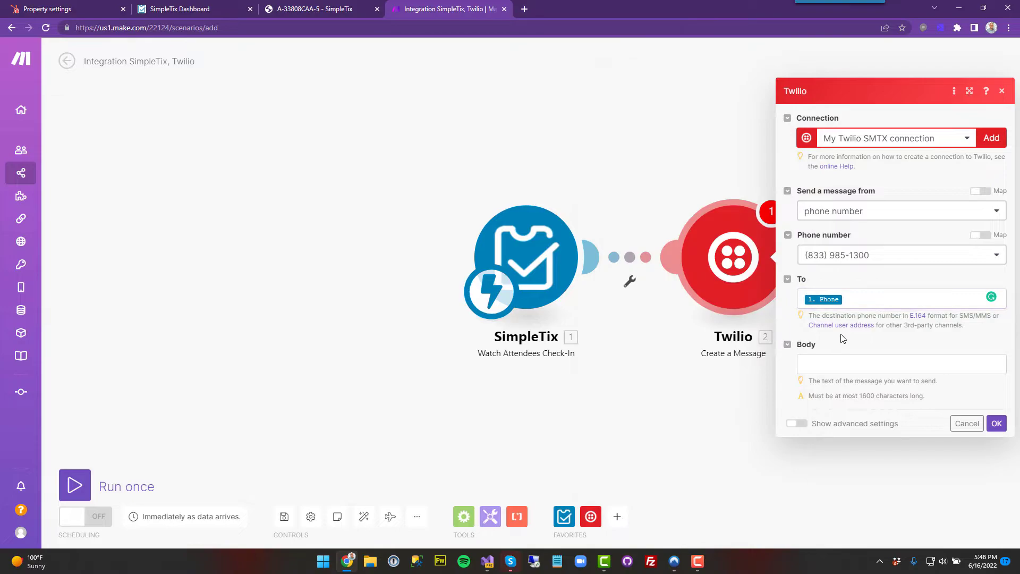
Set the message body to "Here's the venue map" and confirm the Twilio module settings.
left_click(846, 362)
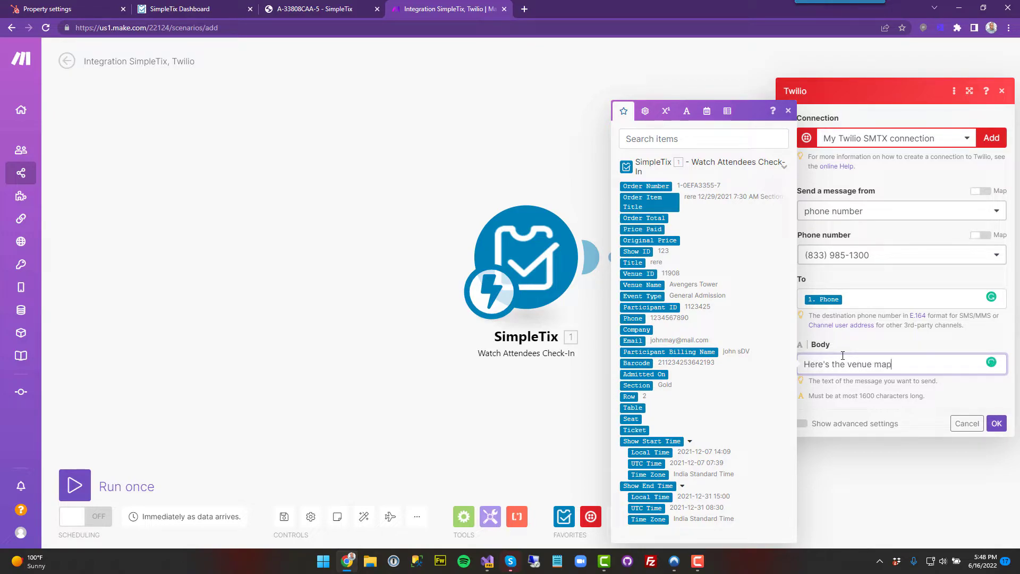
left_click(875, 347)
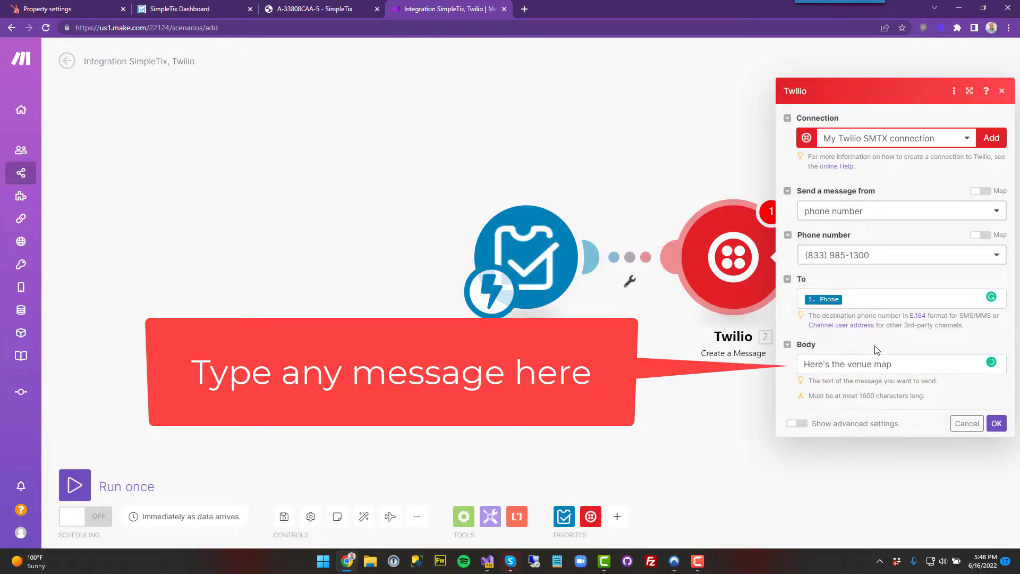
left_click(997, 424)
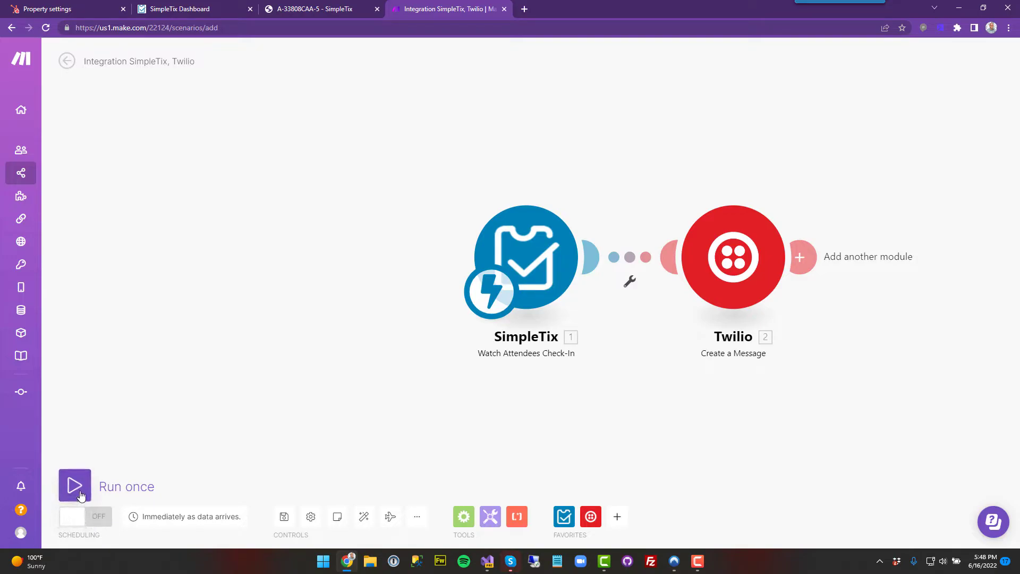
Show the sample attendee's e-ticket PDF with its QR code.
left_click(318, 9)
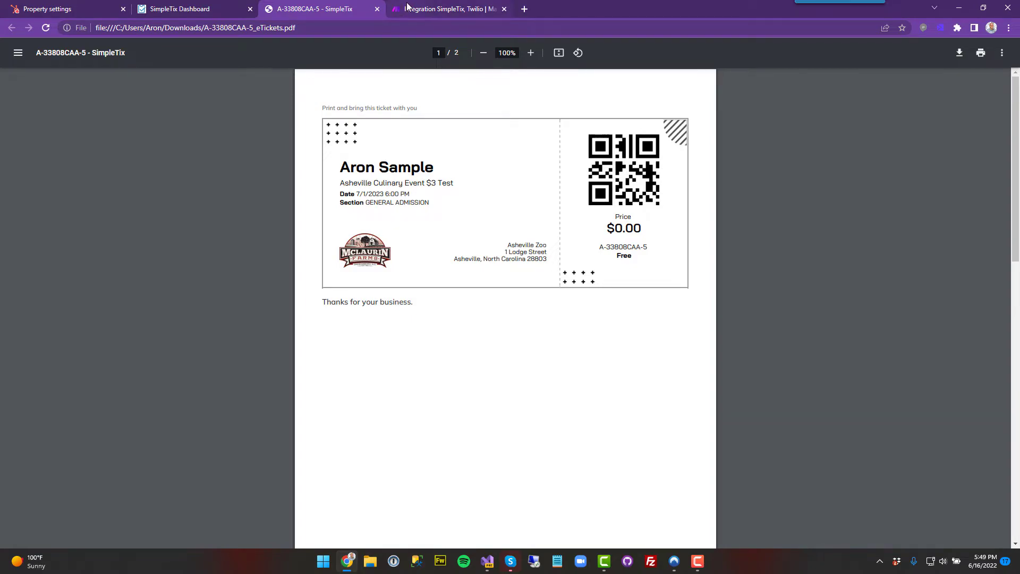
Return to the Make scenario and show the advanced settings of the Twilio message module.
left_click(407, 8)
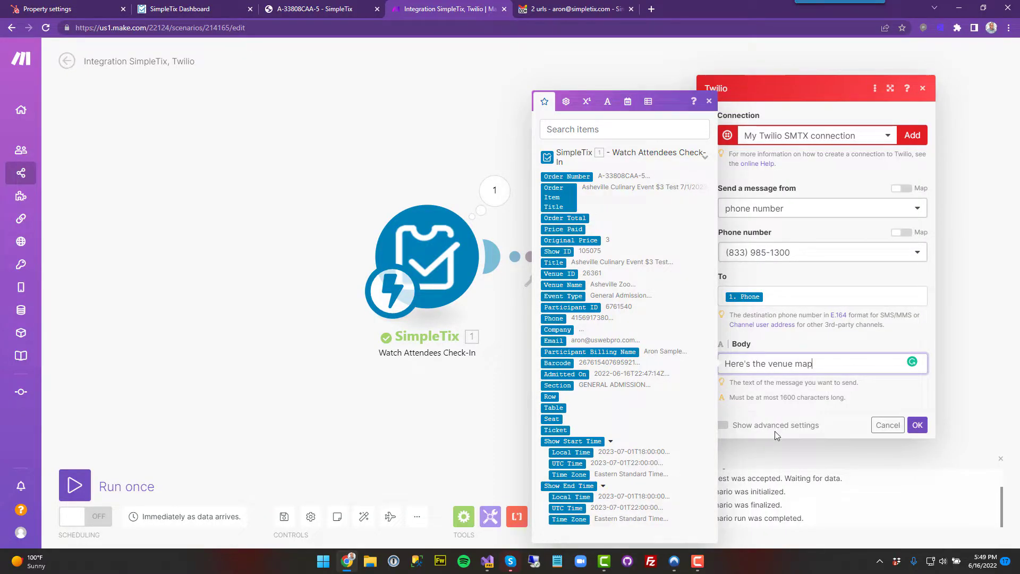
left_click(772, 423)
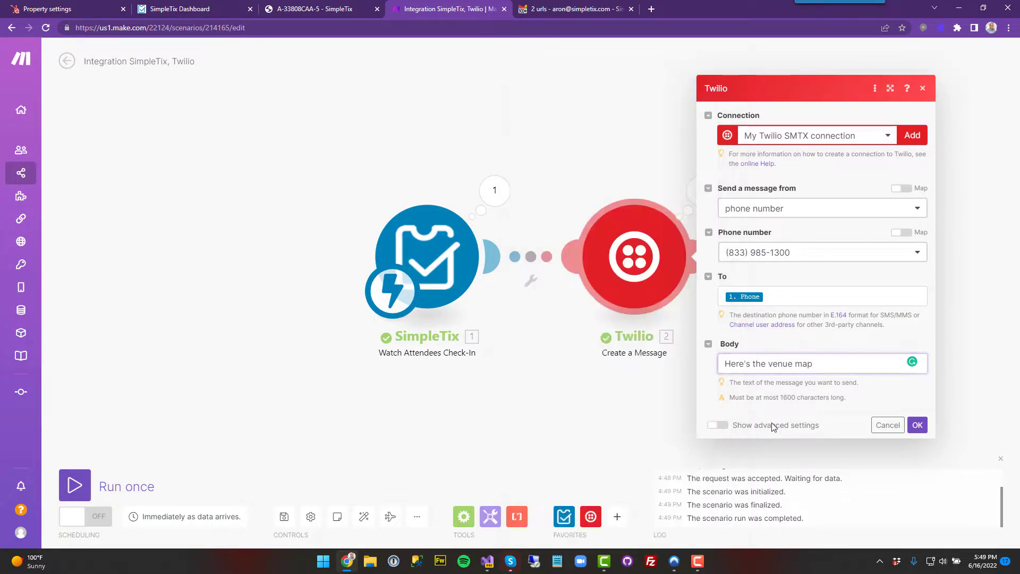
left_click(718, 426)
scroll(802, 167, "down", 5)
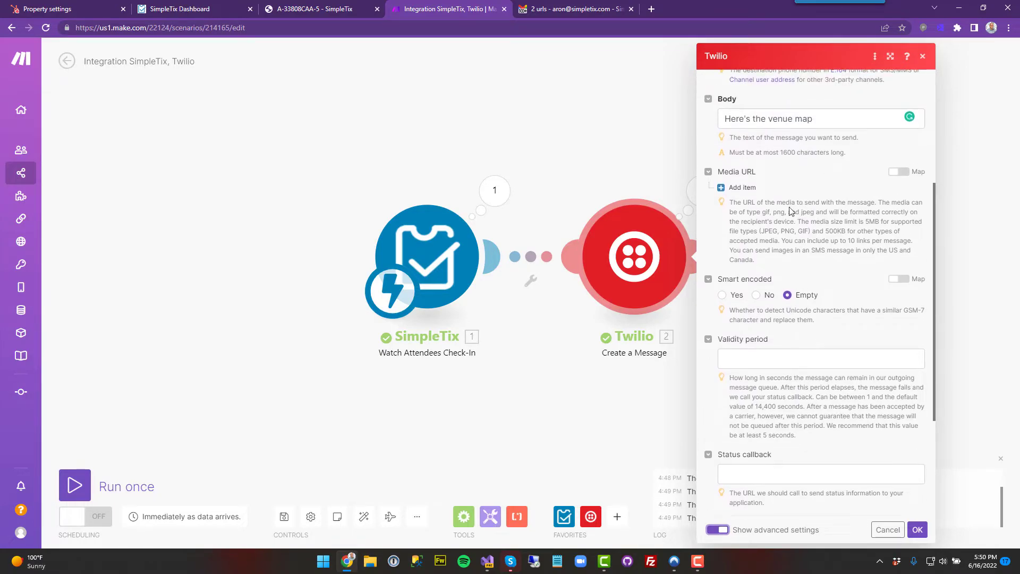
left_click(743, 188)
left_click(763, 205)
type("https://www.simpletix.com/assets/images/map.png")
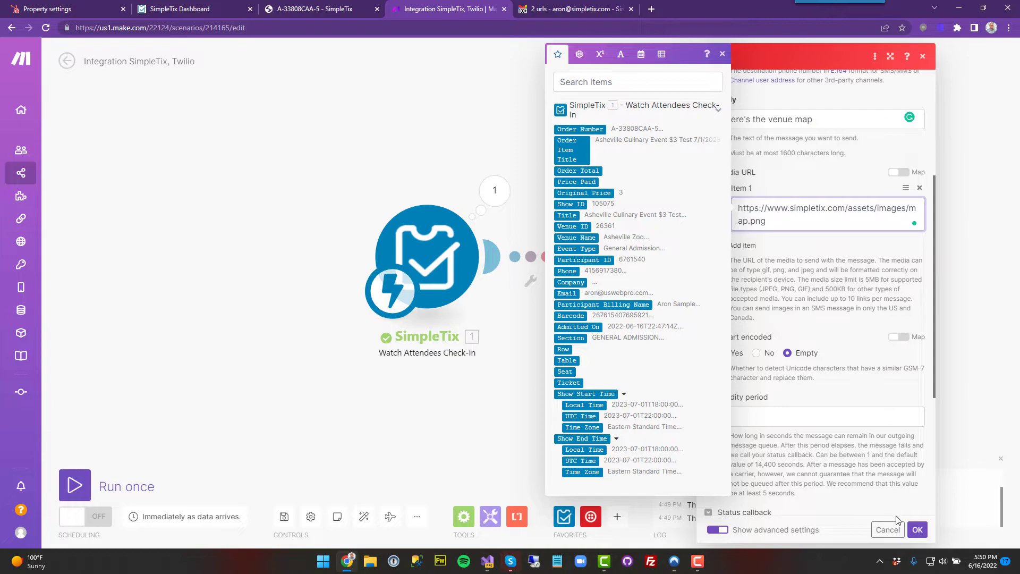
left_click(898, 510)
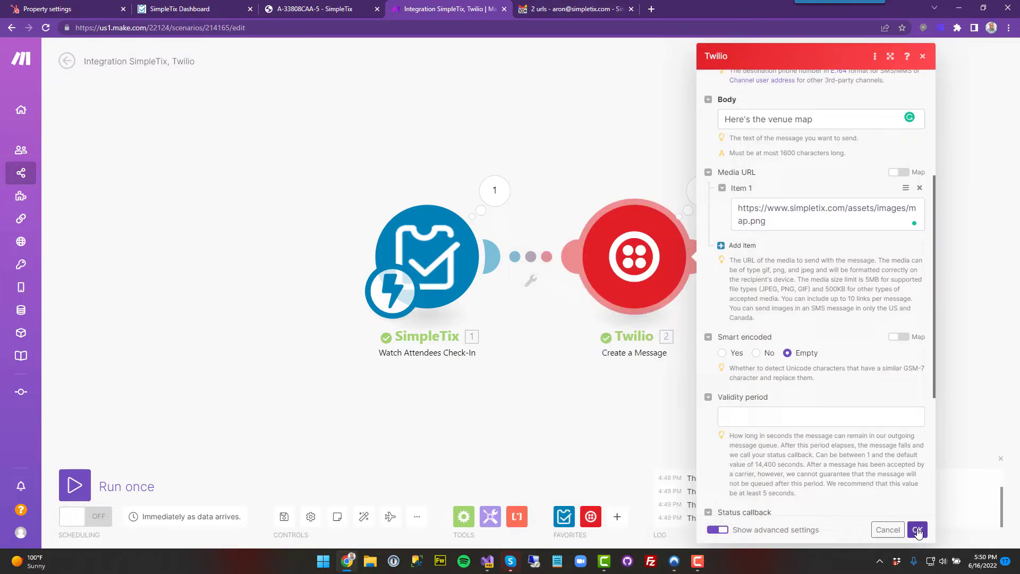
left_click(917, 530)
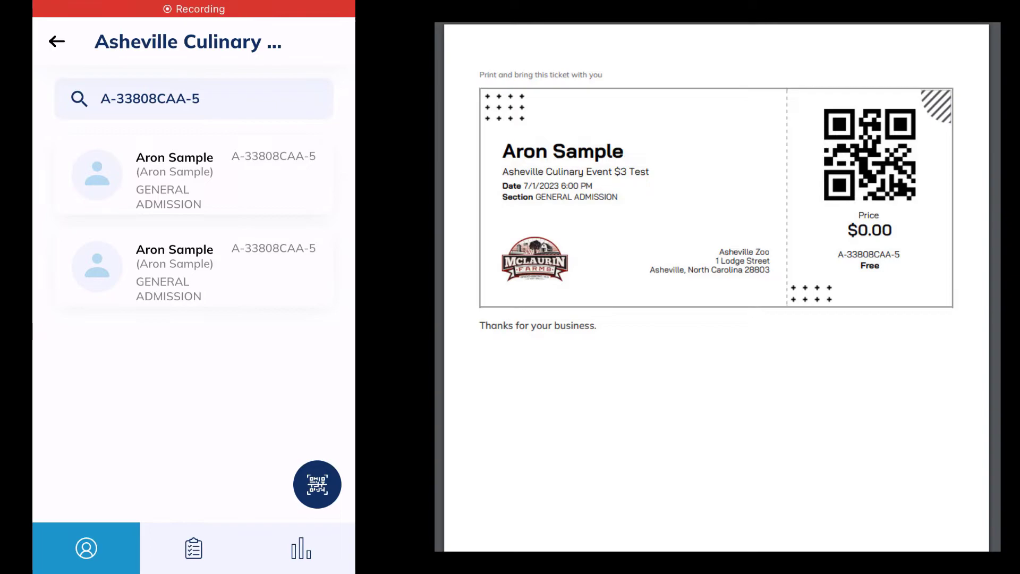
Check in the sample attendee by scanning the e-ticket's QR code in the mobile event app, and open the incoming venue map text.
left_click(317, 484)
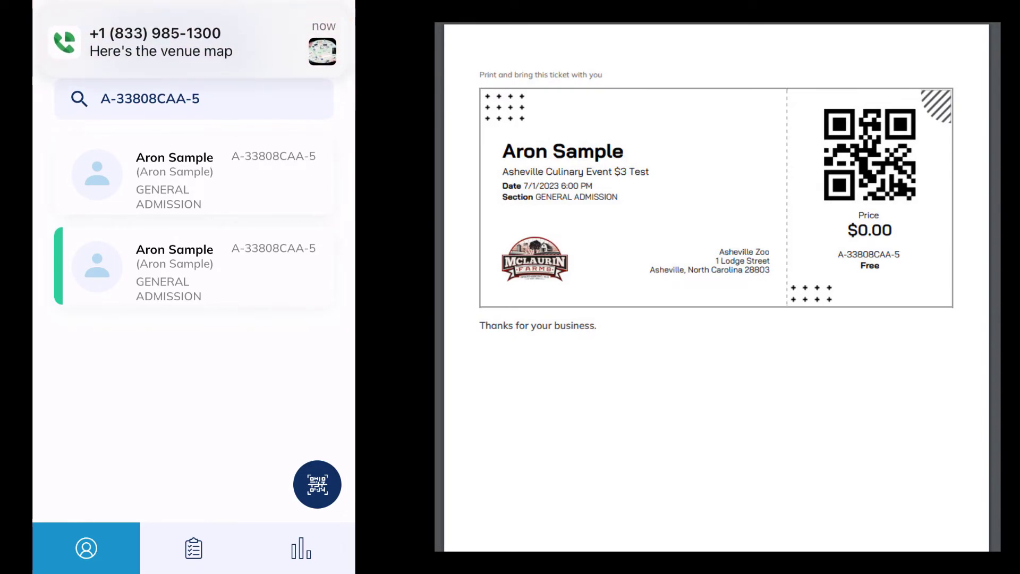
left_click(194, 43)
scroll(193, 154, "up", 1)
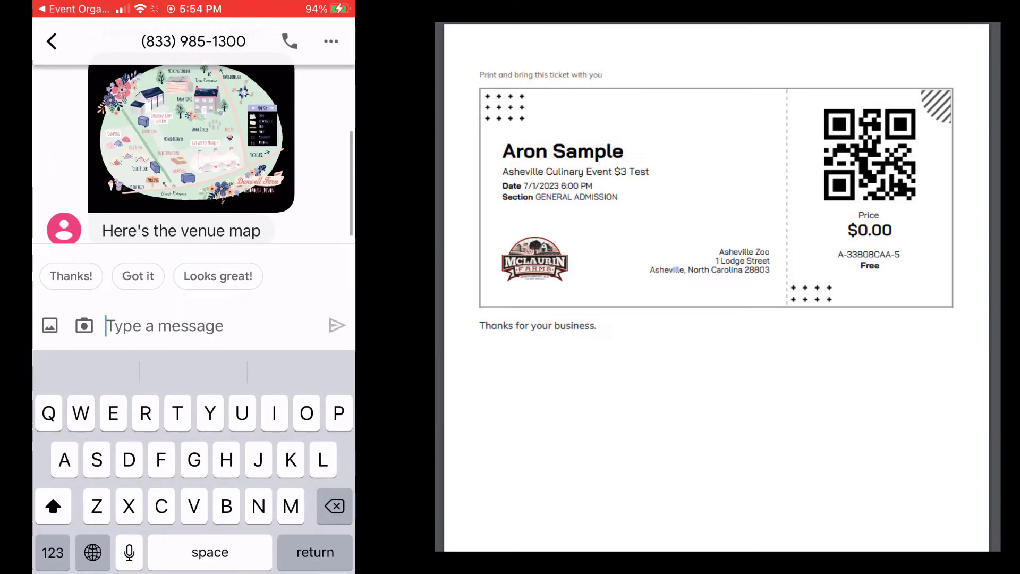
Open the venue map image from the text message and examine its areas up close.
left_click(191, 138)
double_click(159, 298)
left_click_drag(239, 239, 141, 325)
left_click_drag(261, 266, 327, 272)
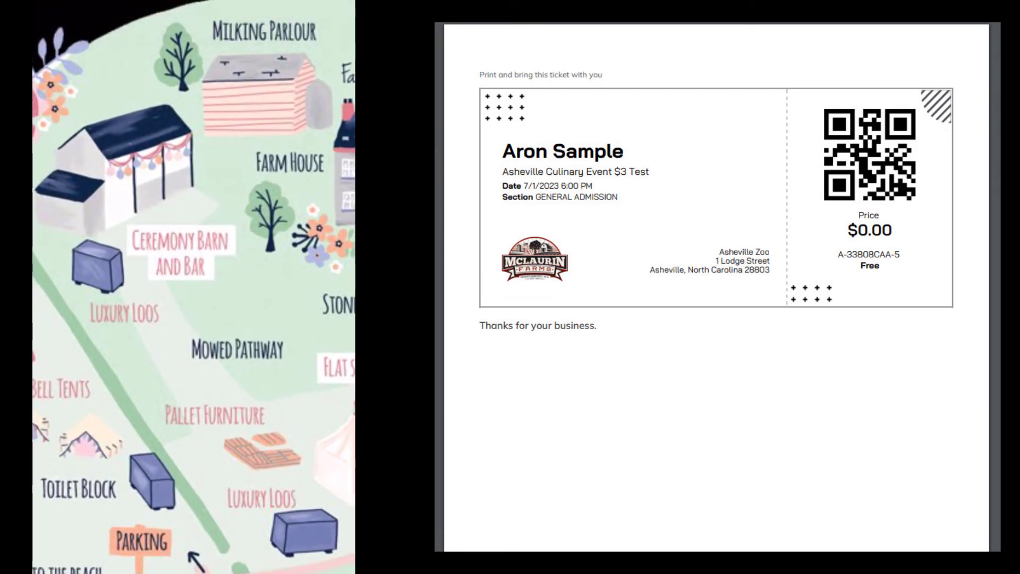
scroll(194, 287, "down", 5)
double_click(120, 294)
left_click_drag(255, 266, 127, 311)
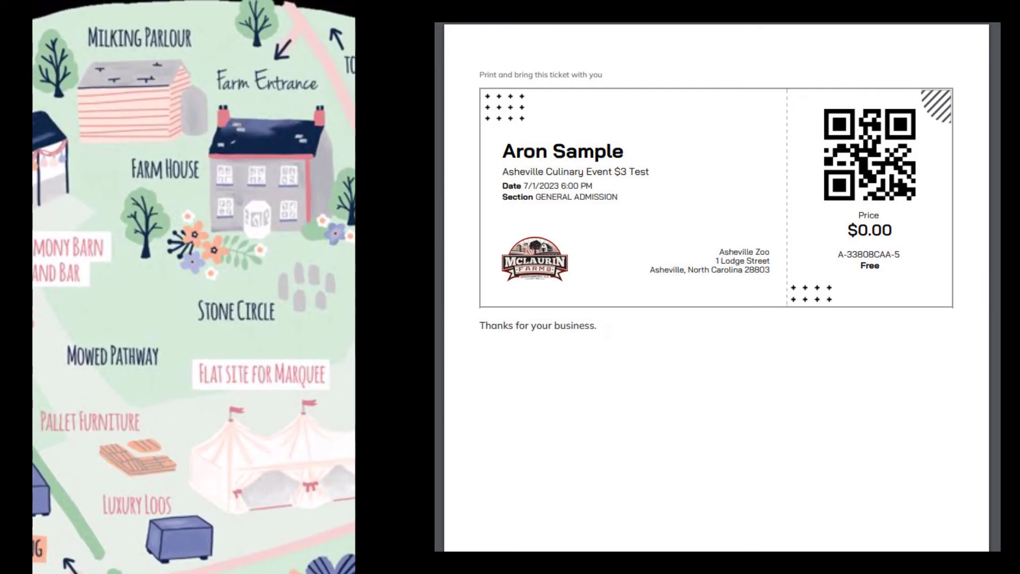